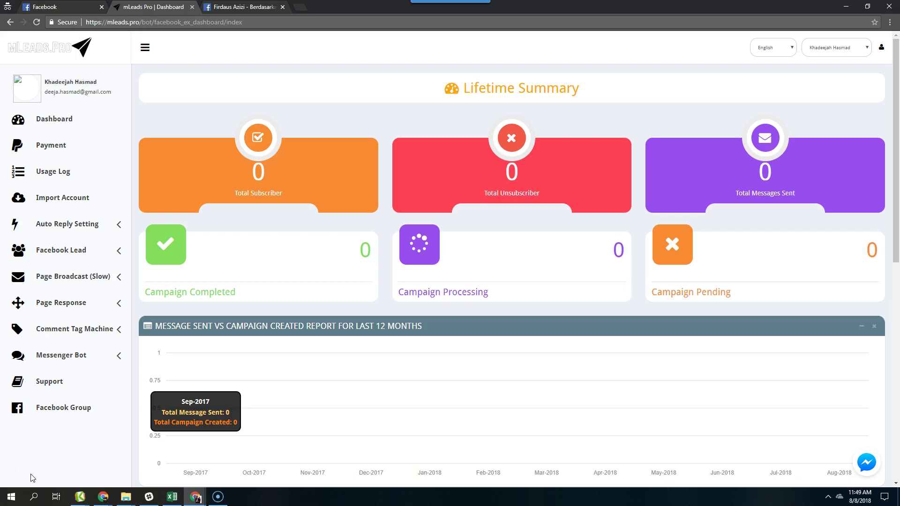
- Import the Facebook account into Page Response by logging in with Facebook
{"action": "left_click", "coordinate": [15, 497]}
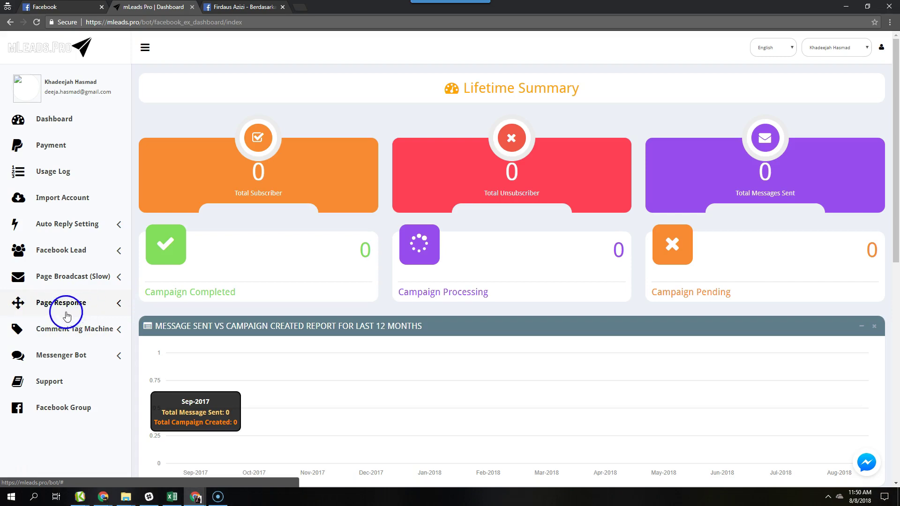
{"action": "left_click", "coordinate": [94, 304]}
{"action": "left_click", "coordinate": [68, 326]}
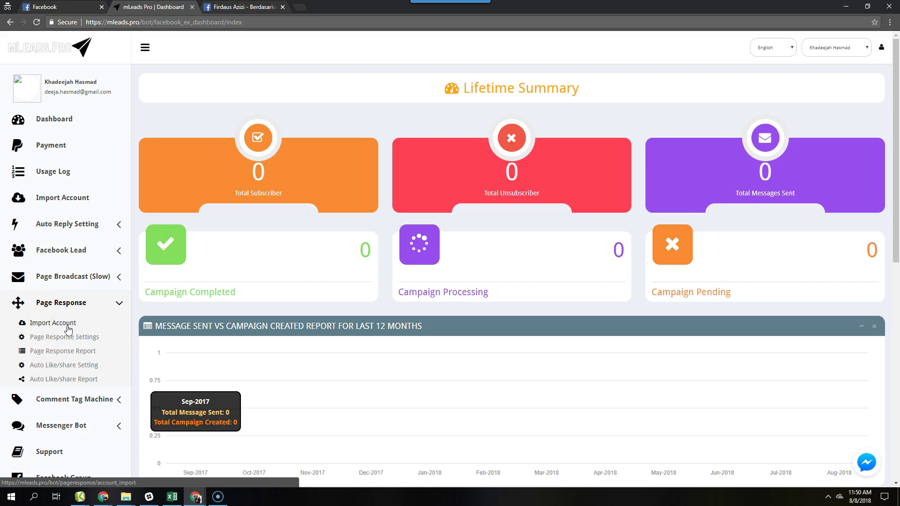
{"action": "left_click", "coordinate": [68, 328]}
{"action": "left_click", "coordinate": [361, 201]}
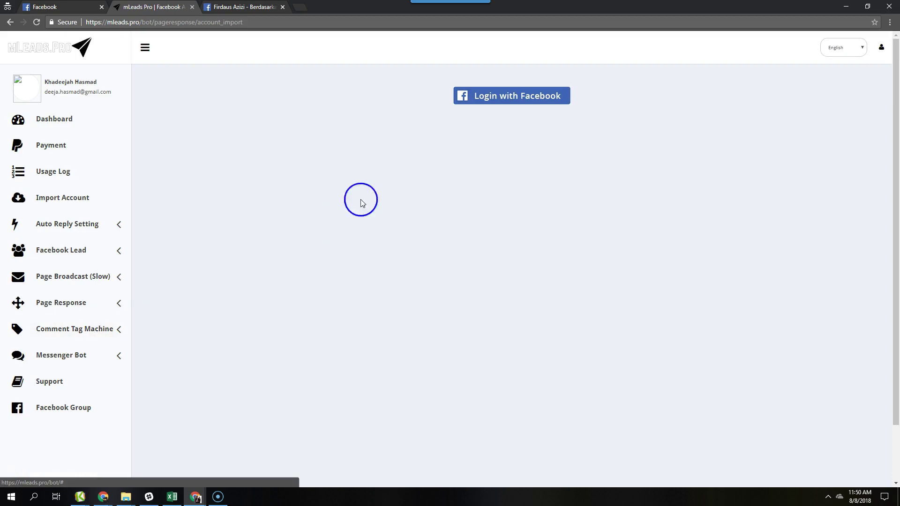
{"action": "left_click", "coordinate": [536, 97]}
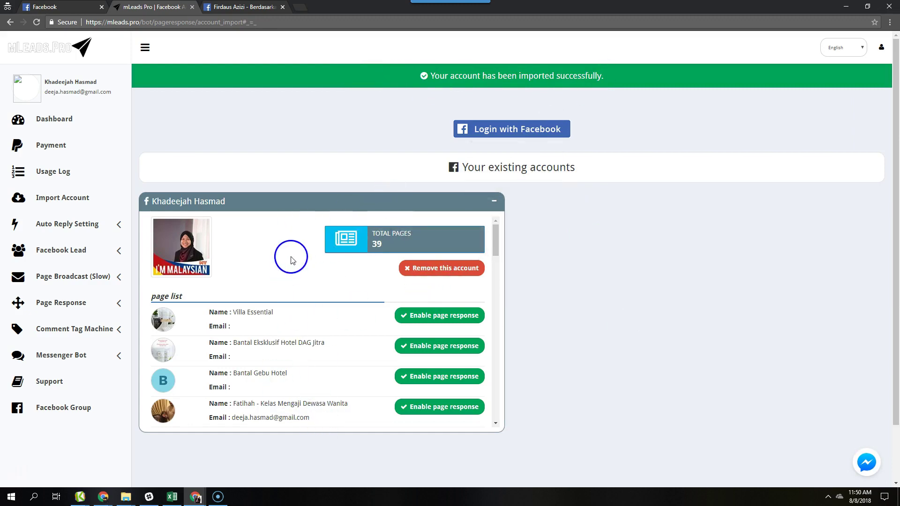
- Enable page response for one of the account's pages and confirm
{"action": "scroll", "coordinate": [351, 300], "scroll_direction": "down", "scroll_amount": 15}
{"action": "left_click", "coordinate": [419, 345]}
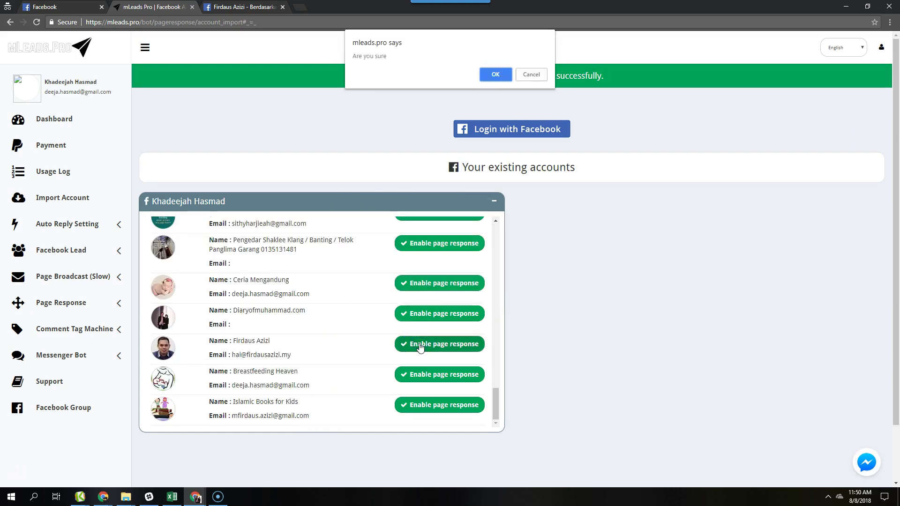
{"action": "key", "text": "Return"}
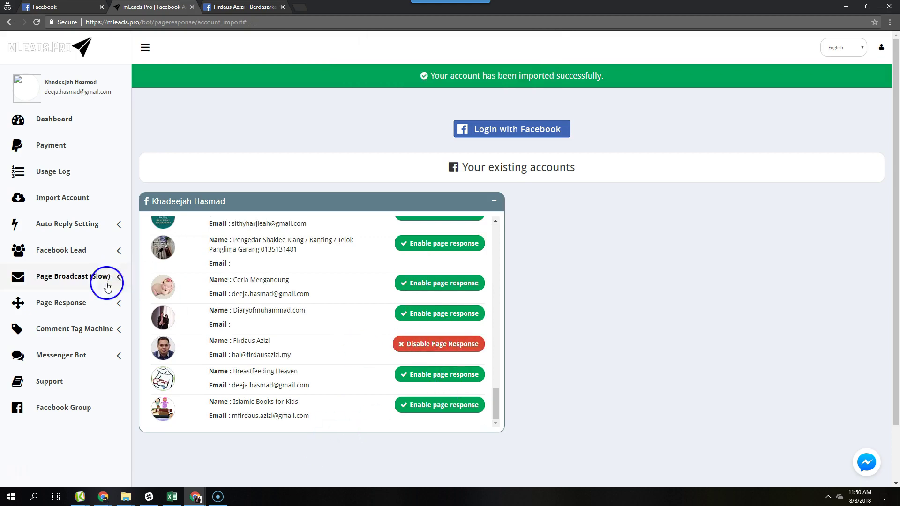
- Show that page's card under Page Response > Page Response Settings
{"action": "left_click", "coordinate": [99, 307]}
{"action": "left_click", "coordinate": [93, 356]}
{"action": "left_click", "coordinate": [62, 340]}
{"action": "left_click", "coordinate": [74, 348]}
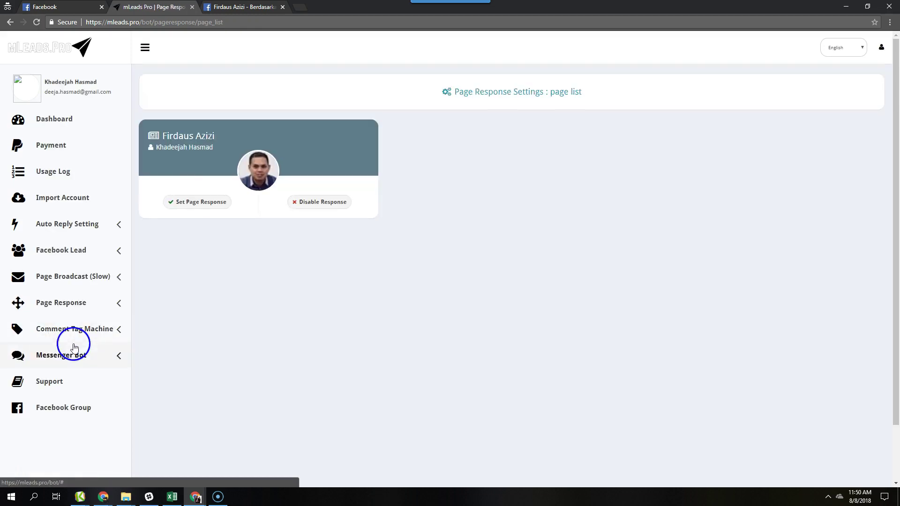
- Start Set Page Response, choosing Yes for repeat replies and Generic message for all
{"action": "left_click", "coordinate": [201, 202]}
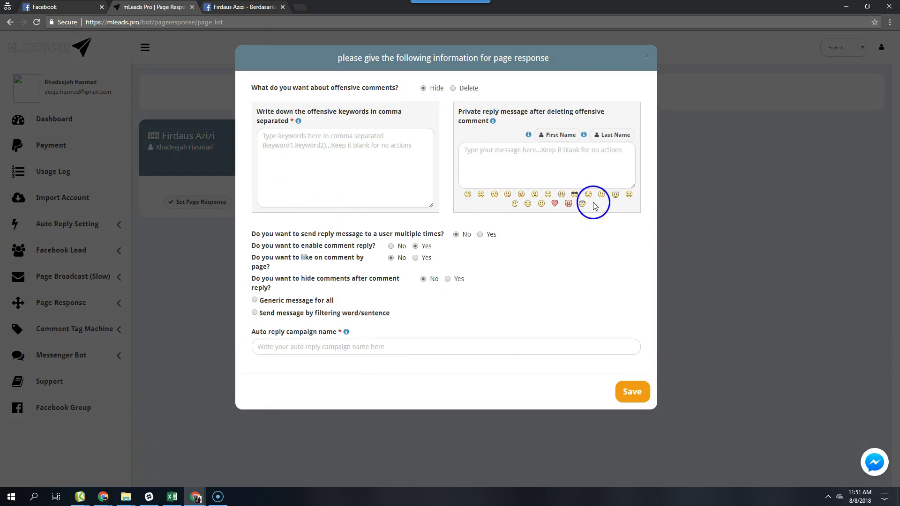
{"action": "left_click", "coordinate": [480, 234]}
{"action": "left_click", "coordinate": [481, 243]}
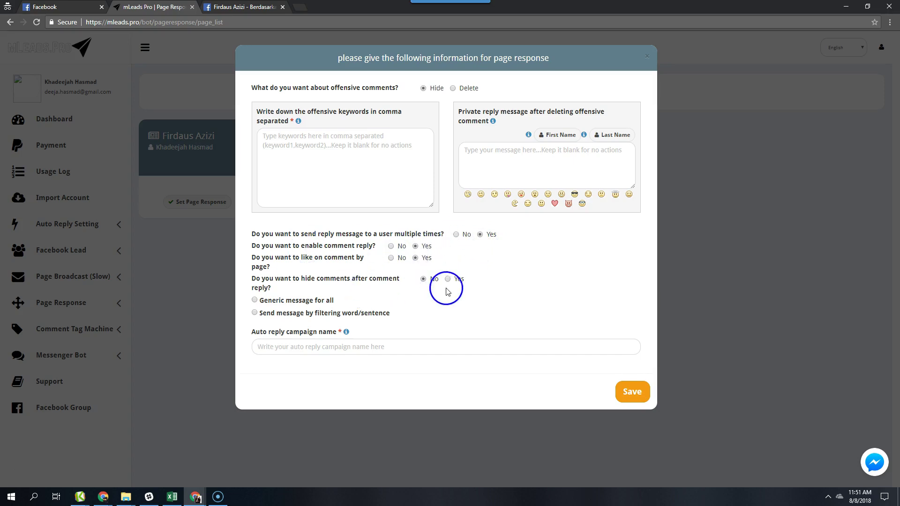
{"action": "left_click", "coordinate": [254, 313]}
{"action": "left_click", "coordinate": [250, 300]}
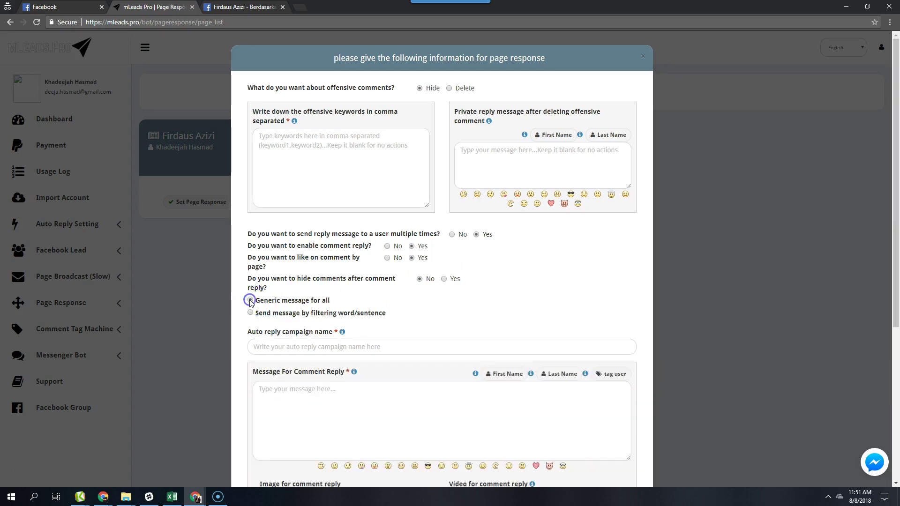
{"action": "left_click_drag", "start_coordinate": [254, 302], "coordinate": [340, 301]}
- Switch the reply mode to Send message by filtering word/sentence
{"action": "left_click", "coordinate": [294, 303]}
{"action": "scroll", "coordinate": [294, 304], "scroll_direction": "down", "scroll_amount": 3}
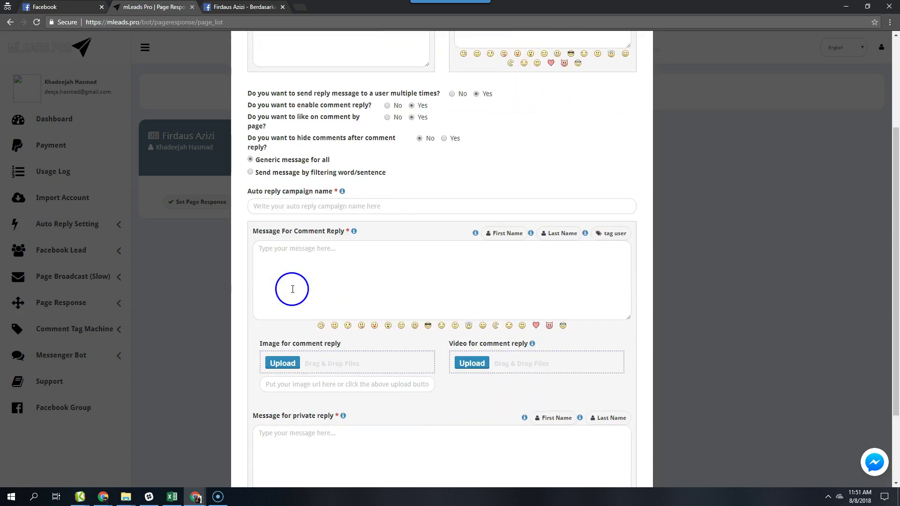
{"action": "left_click", "coordinate": [251, 172]}
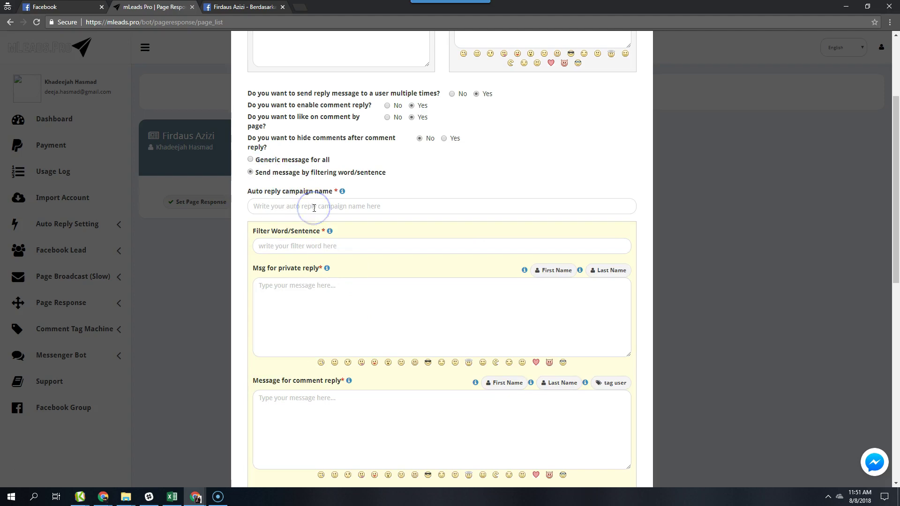
- Enter campaign name 'Demo PR' and filter word Test456
{"action": "left_click", "coordinate": [263, 213]}
{"action": "type", "text": "Demo"}
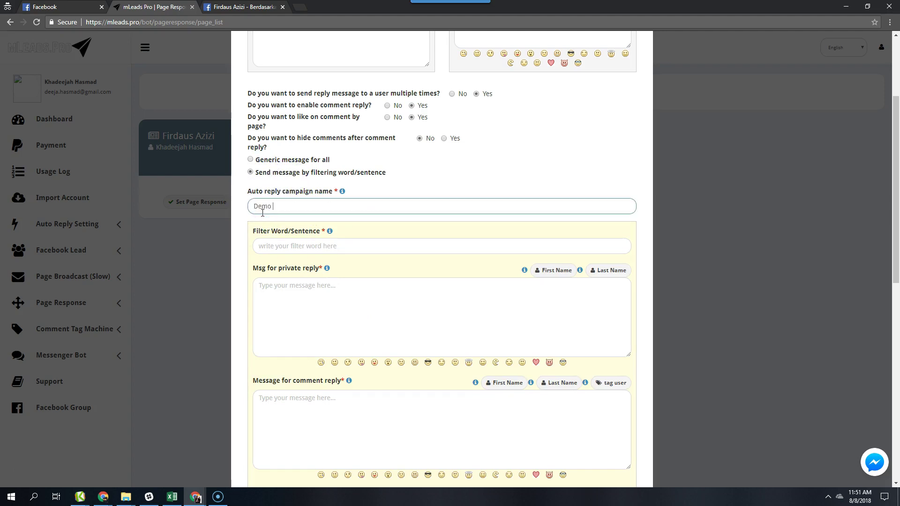
{"action": "type", "text": " PR"}
{"action": "left_click", "coordinate": [283, 244]}
{"action": "type", "text": "Test456"}
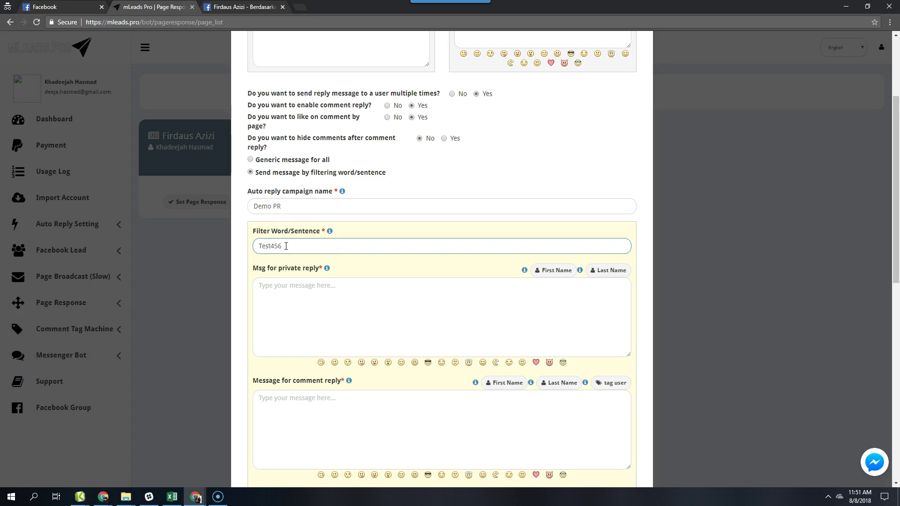
{"action": "left_click", "coordinate": [293, 290]}
{"action": "scroll", "coordinate": [295, 290], "scroll_direction": "down", "scroll_amount": 2}
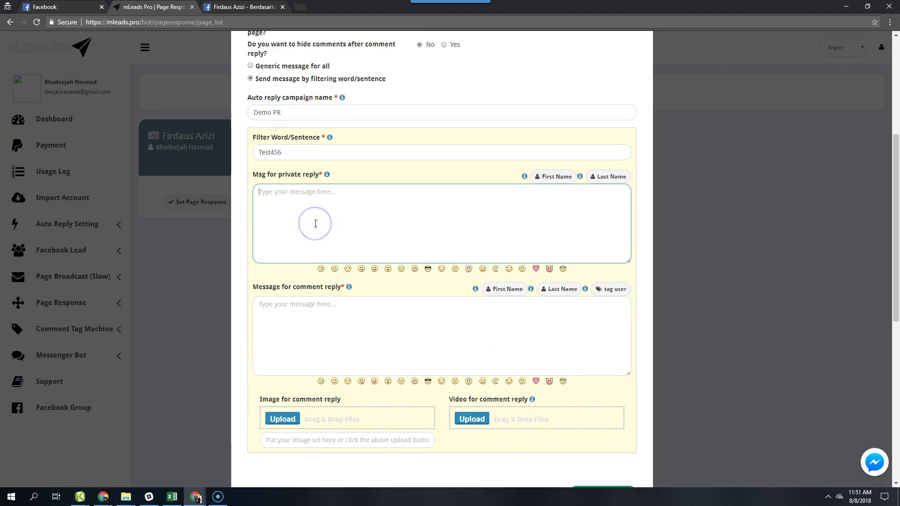
- Fill the private reply with a thank-you message using the lead's first-name placeholder
{"action": "left_click", "coordinate": [328, 328]}
{"action": "left_click_drag", "start_coordinate": [251, 285], "coordinate": [323, 291]}
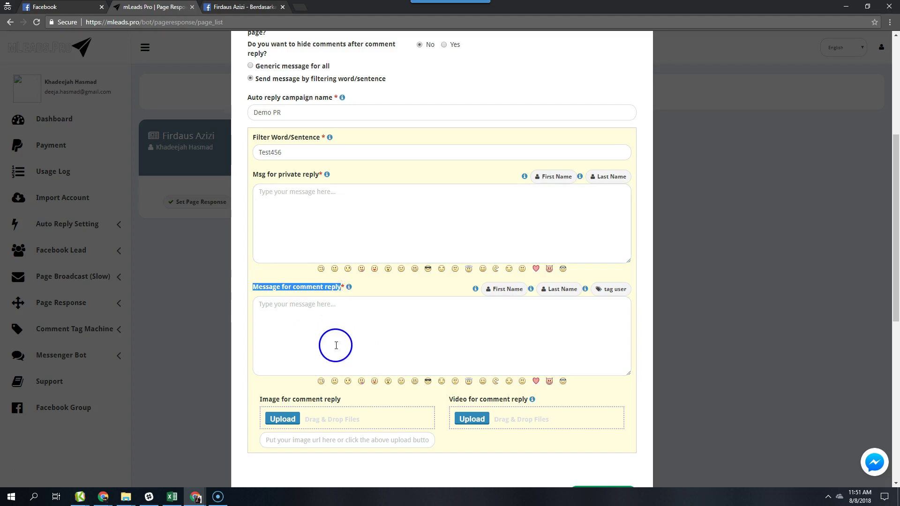
{"action": "scroll", "coordinate": [359, 336], "scroll_direction": "down", "scroll_amount": 4}
{"action": "scroll", "coordinate": [359, 337], "scroll_direction": "up", "scroll_amount": 1}
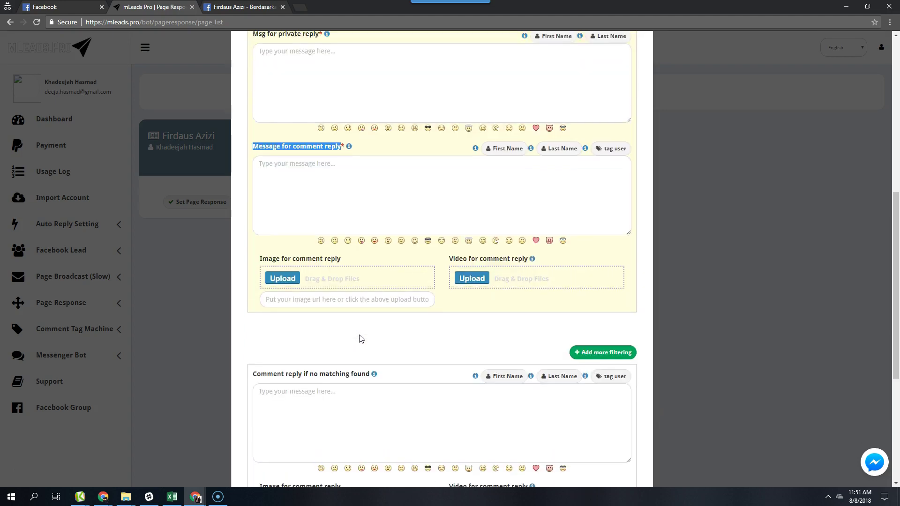
{"action": "scroll", "coordinate": [358, 325], "scroll_direction": "up", "scroll_amount": 3}
{"action": "left_click", "coordinate": [340, 222]}
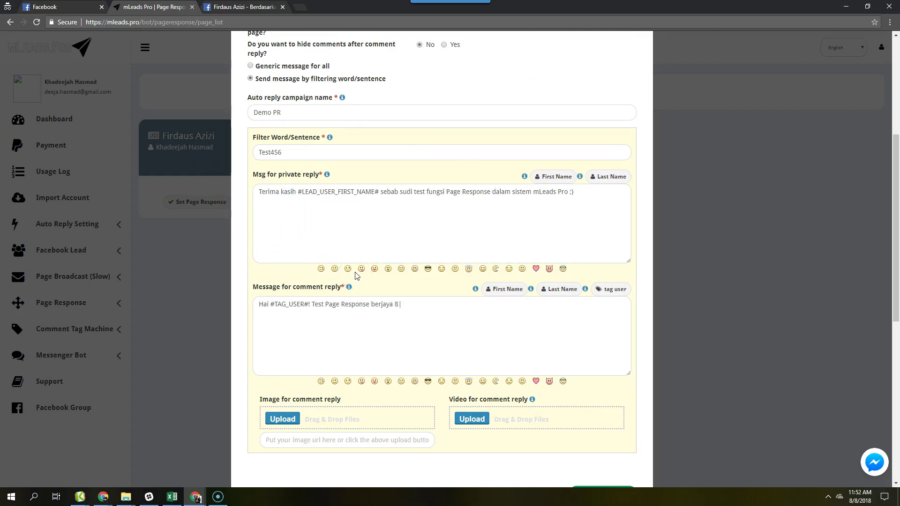
{"action": "mouse_move", "coordinate": [298, 192]}
{"action": "left_mouse_down"}
{"action": "mouse_move", "coordinate": [381, 193]}
{"action": "mouse_move", "coordinate": [303, 192]}
{"action": "left_mouse_up"}
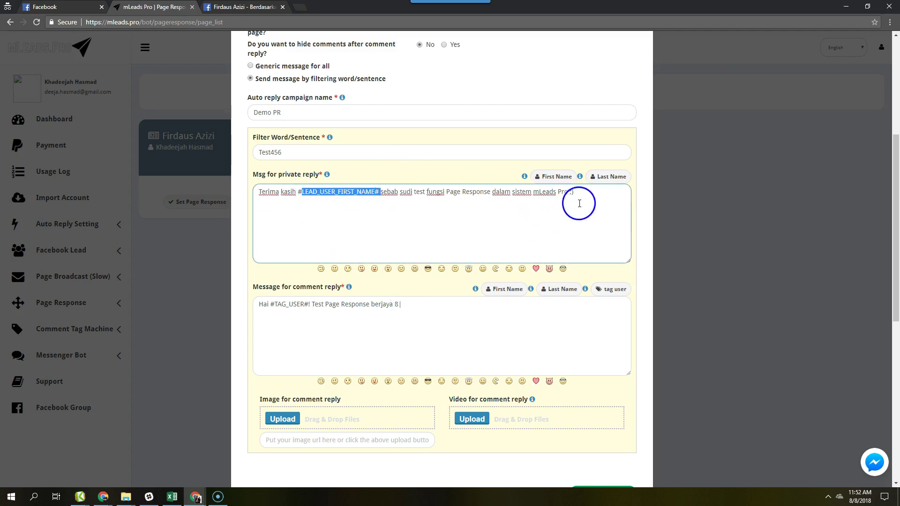
- Fill the comment reply with a greeting that tags the commenting user
{"action": "left_click", "coordinate": [264, 304]}
{"action": "double_click", "coordinate": [263, 304]}
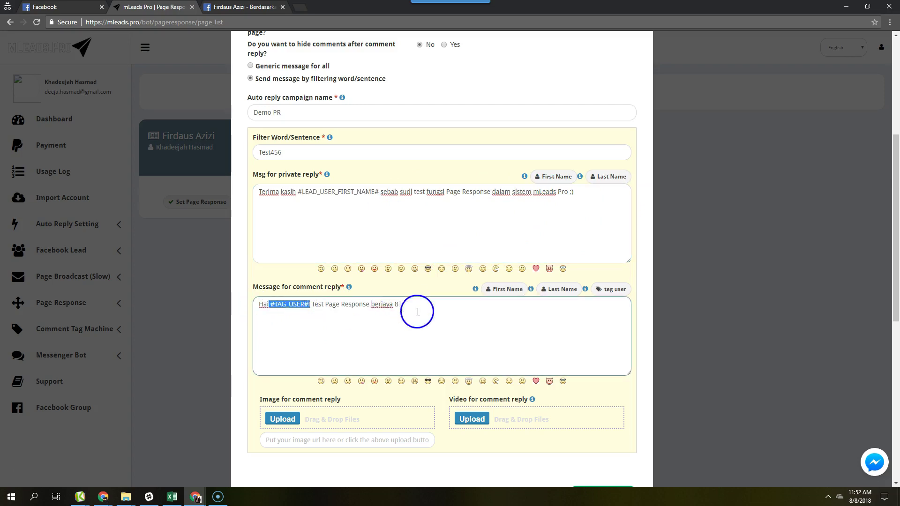
{"action": "scroll", "coordinate": [411, 305], "scroll_direction": "down", "scroll_amount": 3}
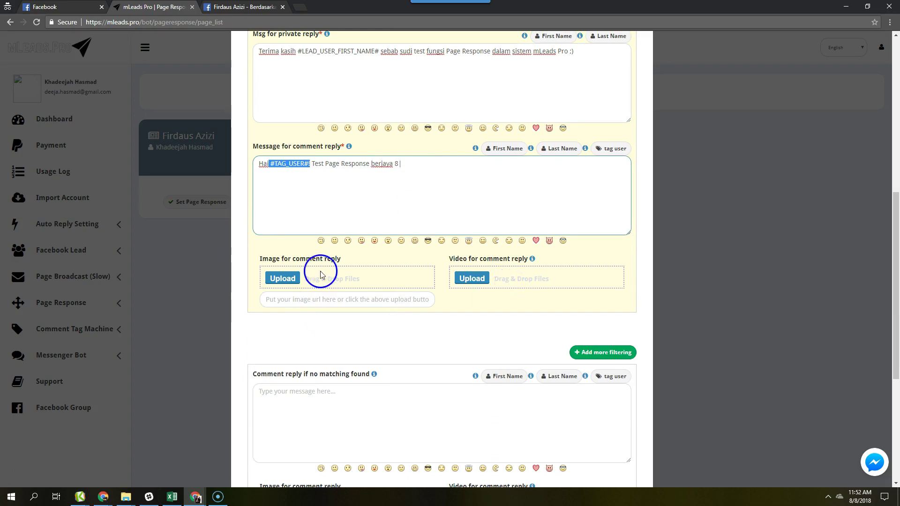
{"action": "scroll", "coordinate": [469, 304], "scroll_direction": "down", "scroll_amount": 1}
{"action": "scroll", "coordinate": [523, 273], "scroll_direction": "down", "scroll_amount": 4}
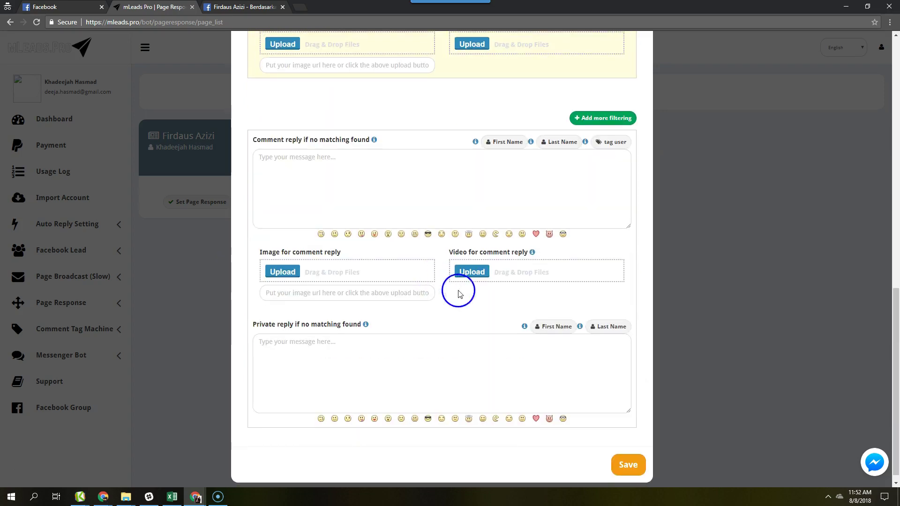
{"action": "scroll", "coordinate": [350, 199], "scroll_direction": "up", "scroll_amount": 3}
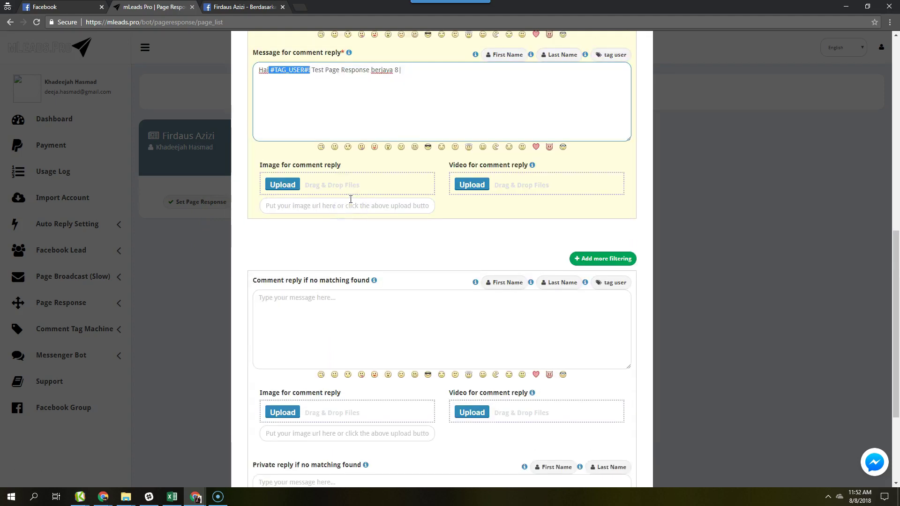
{"action": "scroll", "coordinate": [350, 199], "scroll_direction": "down", "scroll_amount": 3}
{"action": "scroll", "coordinate": [350, 199], "scroll_direction": "up", "scroll_amount": 8}
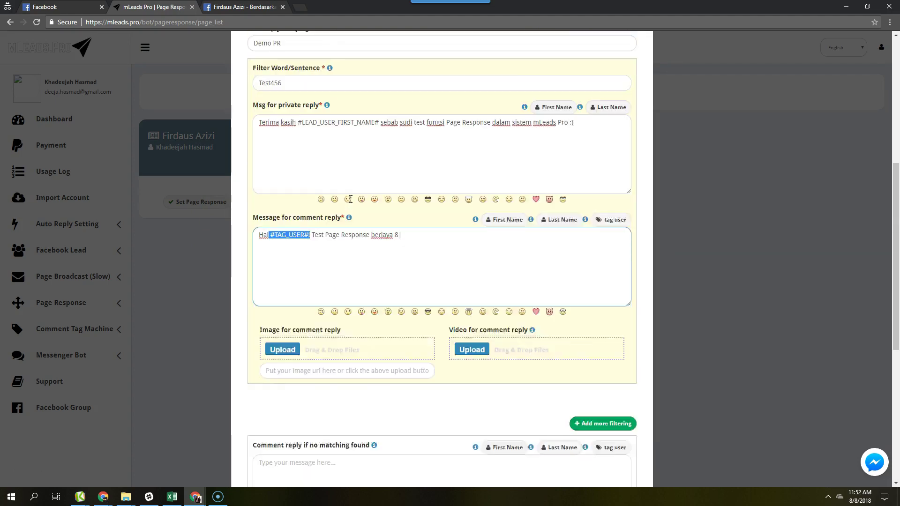
{"action": "left_click", "coordinate": [285, 141]}
{"action": "scroll", "coordinate": [327, 272], "scroll_direction": "down", "scroll_amount": 8}
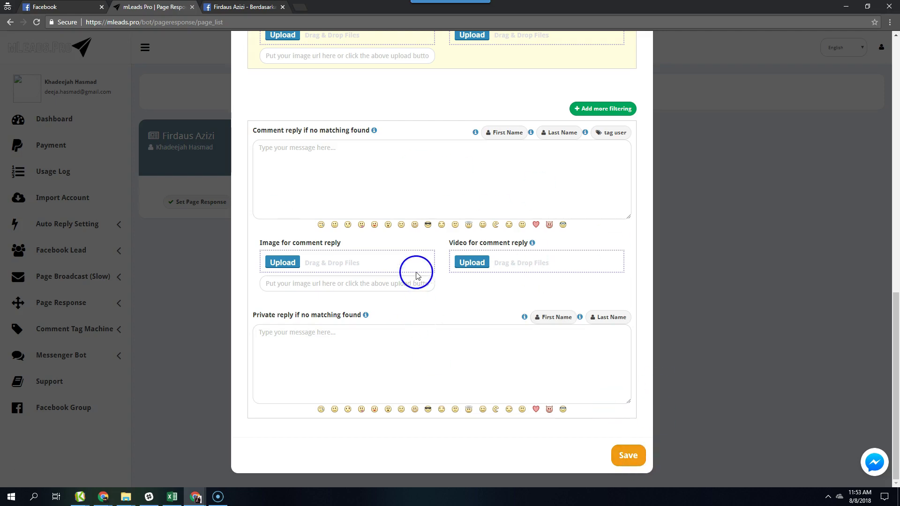
- Save the Demo PR page response settings and see the success confirmation
{"action": "scroll", "coordinate": [346, 177], "scroll_direction": "up", "scroll_amount": 3}
{"action": "scroll", "coordinate": [474, 253], "scroll_direction": "down", "scroll_amount": 3}
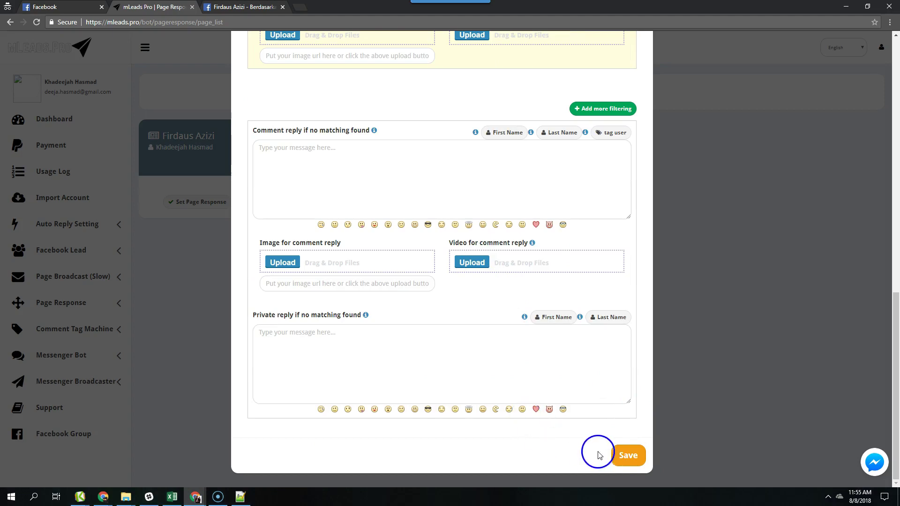
{"action": "left_click", "coordinate": [635, 461]}
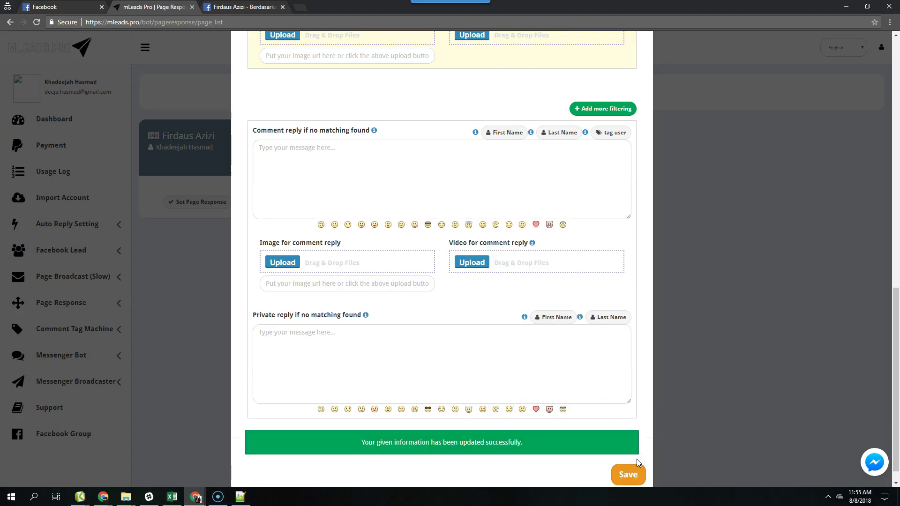
{"action": "scroll", "coordinate": [508, 366], "scroll_direction": "up", "scroll_amount": 7}
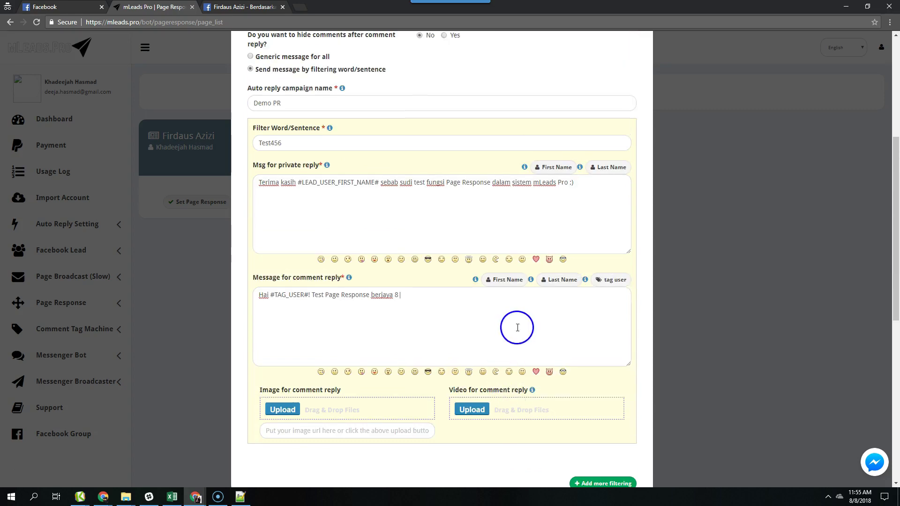
{"action": "scroll", "coordinate": [517, 327], "scroll_direction": "up", "scroll_amount": 5}
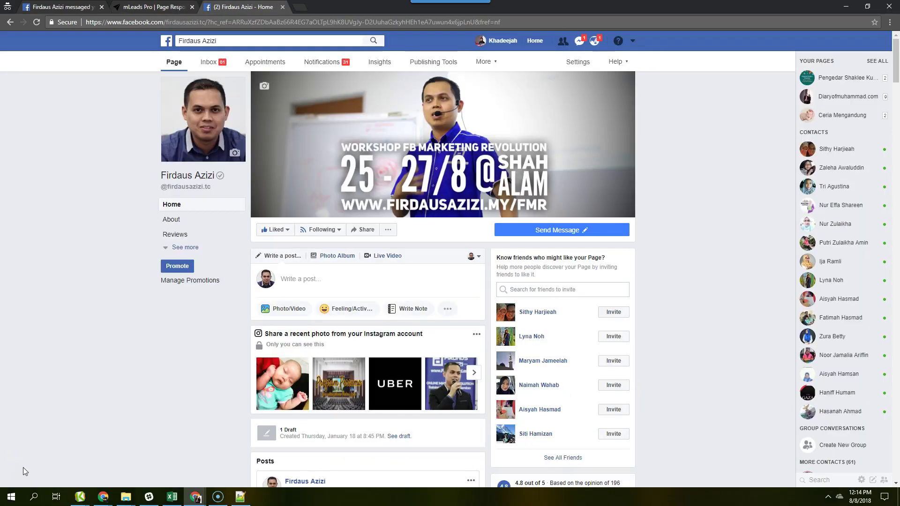
- On the Soft Sell Vs Hard Sell post, switch to commenting as your personal profile
{"action": "scroll", "coordinate": [85, 357], "scroll_direction": "down", "scroll_amount": 1}
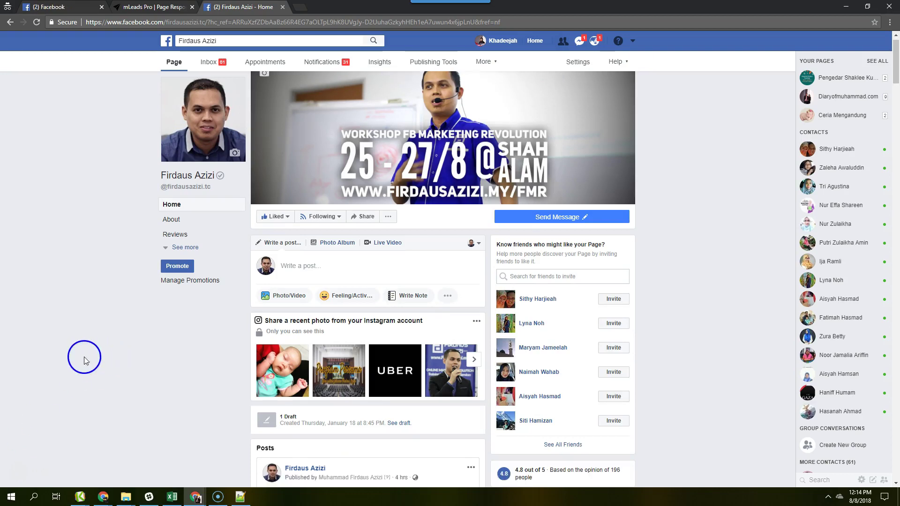
{"action": "scroll", "coordinate": [85, 357], "scroll_direction": "down", "scroll_amount": 3}
{"action": "left_click_drag", "start_coordinate": [895, 73], "coordinate": [896, 196]}
{"action": "scroll", "coordinate": [402, 339], "scroll_direction": "down", "scroll_amount": 3}
{"action": "scroll", "coordinate": [389, 267], "scroll_direction": "down", "scroll_amount": 2}
{"action": "left_click", "coordinate": [464, 413]}
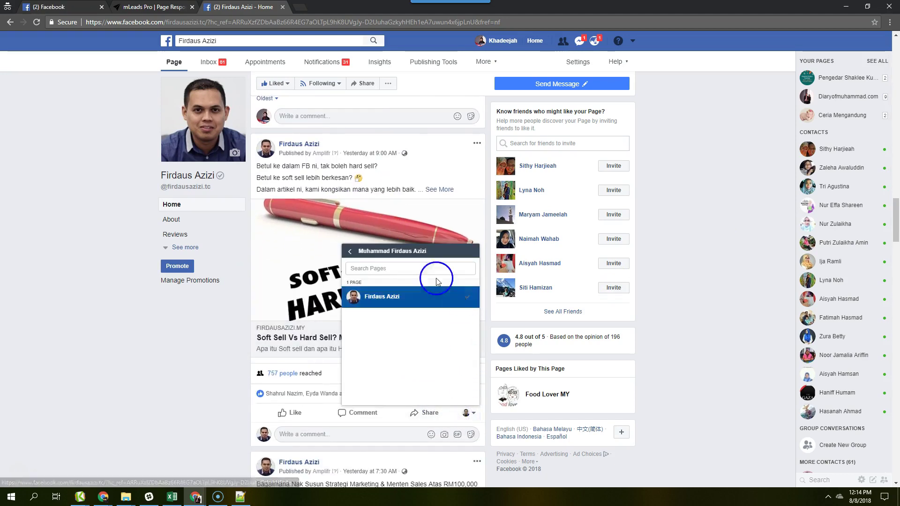
{"action": "left_click", "coordinate": [350, 252]}
{"action": "left_click", "coordinate": [373, 319]}
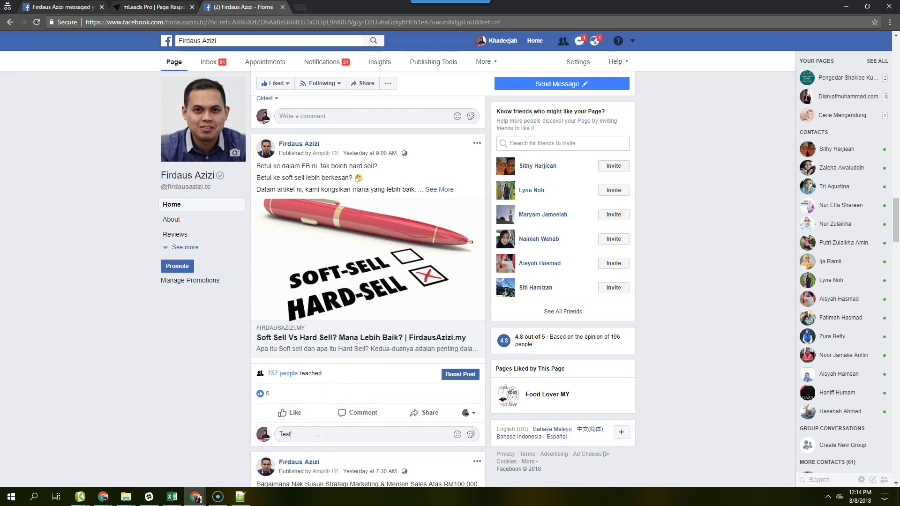
- Comment Test456 and check the page's automatic tagged reply and private message
{"action": "type", "text": "Test456"}
{"action": "key", "text": "Return"}
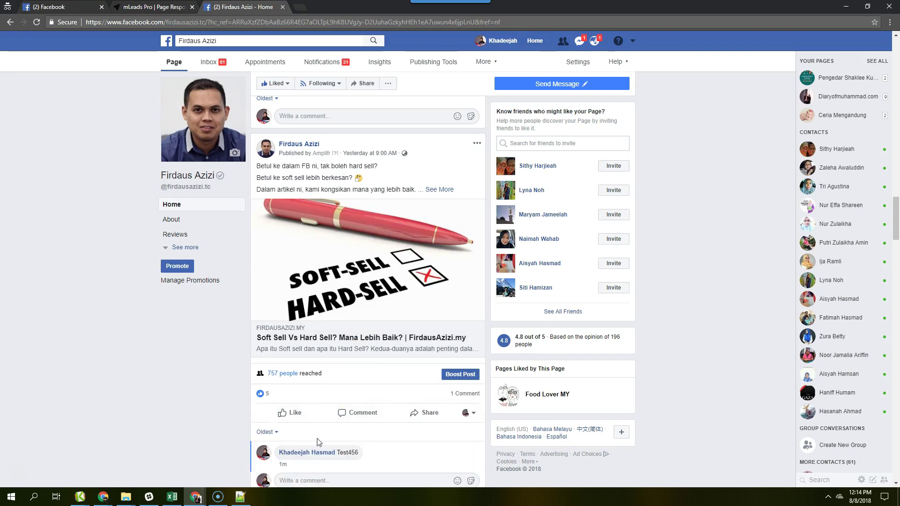
{"action": "scroll", "coordinate": [482, 399], "scroll_direction": "down", "scroll_amount": 4}
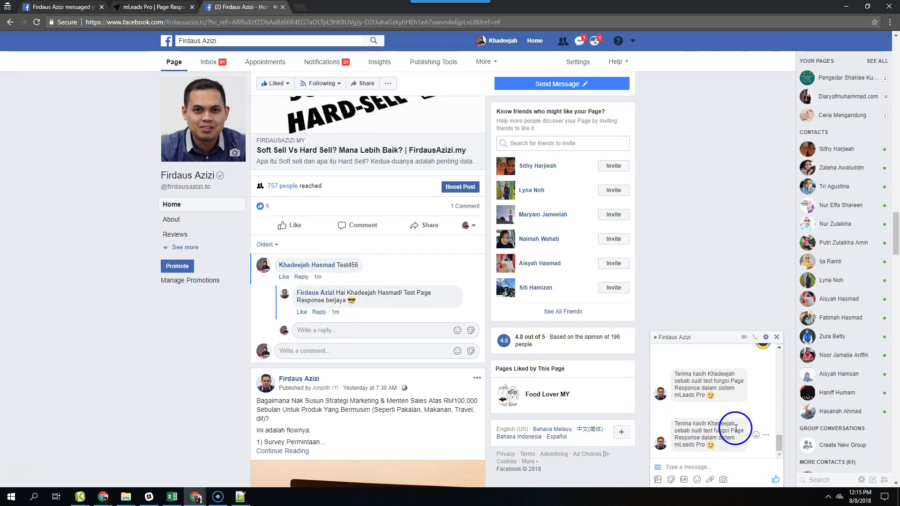
{"action": "scroll", "coordinate": [369, 297], "scroll_direction": "down", "scroll_amount": 4}
{"action": "scroll", "coordinate": [370, 300], "scroll_direction": "up", "scroll_amount": 5}
{"action": "scroll", "coordinate": [367, 370], "scroll_direction": "down", "scroll_amount": 5}
{"action": "scroll", "coordinate": [357, 295], "scroll_direction": "up", "scroll_amount": 3}
- Post a Test456 comment on the video post, then return to mLeads Pro
{"action": "scroll", "coordinate": [368, 352], "scroll_direction": "down", "scroll_amount": 1}
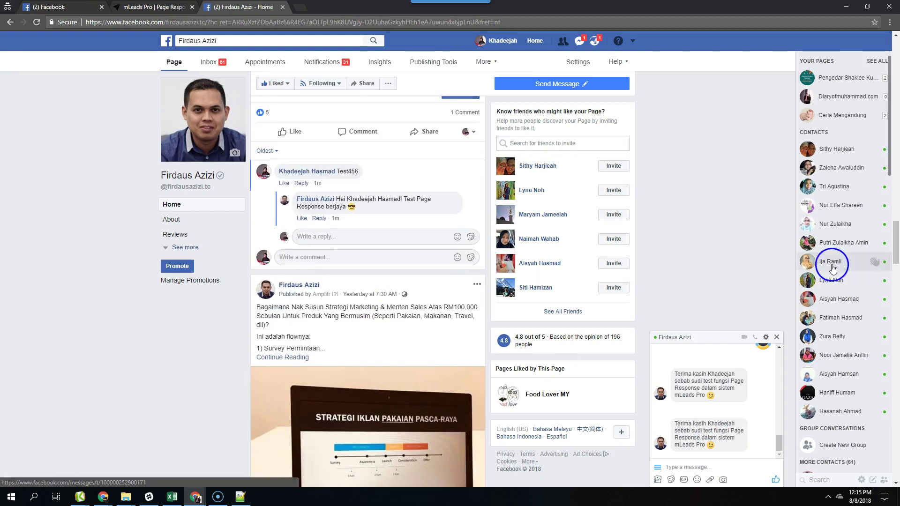
{"action": "left_click_drag", "start_coordinate": [896, 244], "coordinate": [896, 309]}
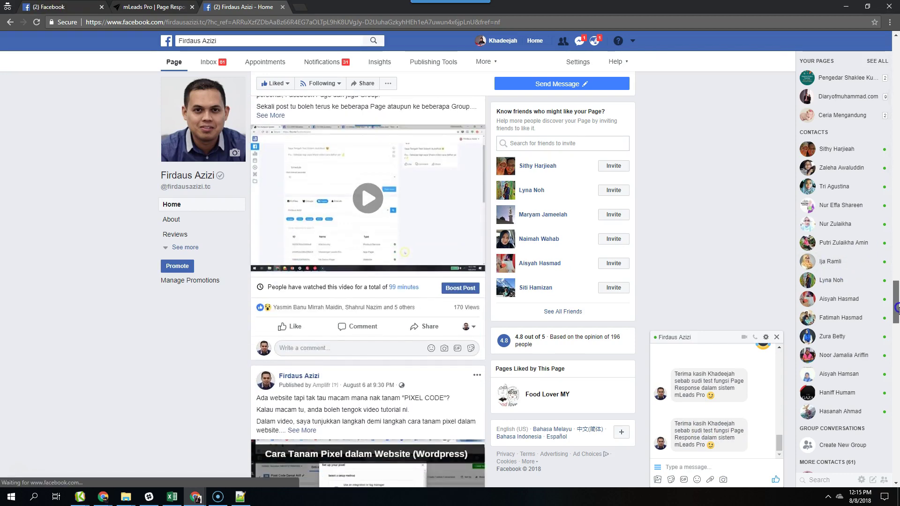
{"action": "left_click", "coordinate": [351, 347]}
{"action": "type", "text": "Test456"}
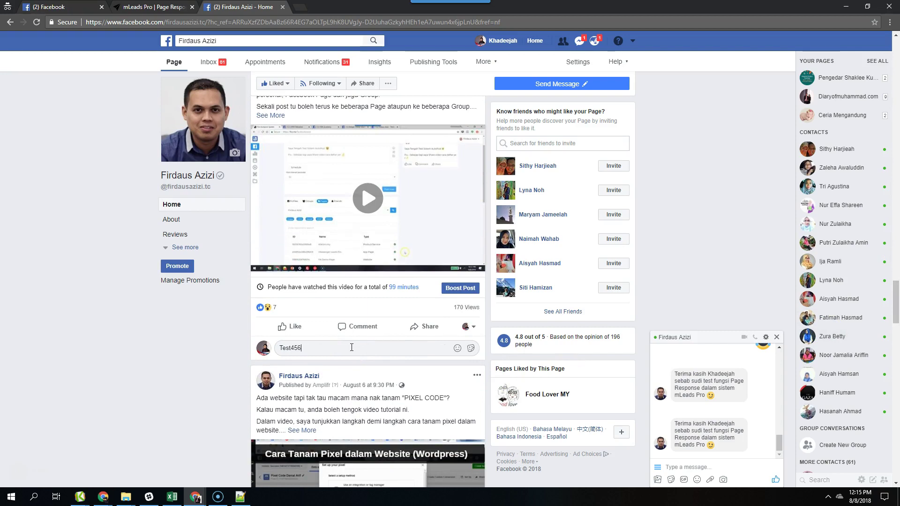
{"action": "key", "text": "Return"}
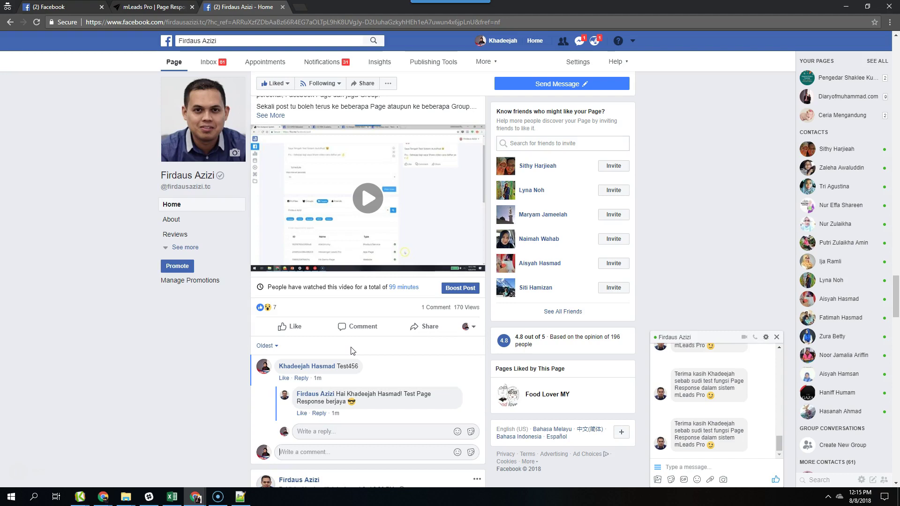
{"action": "scroll", "coordinate": [356, 354], "scroll_direction": "down", "scroll_amount": 3}
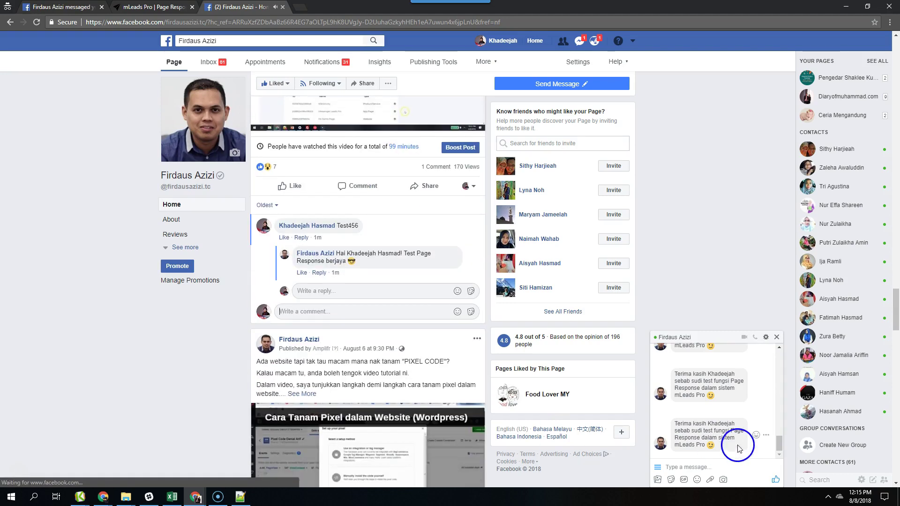
{"action": "left_click", "coordinate": [153, 7]}
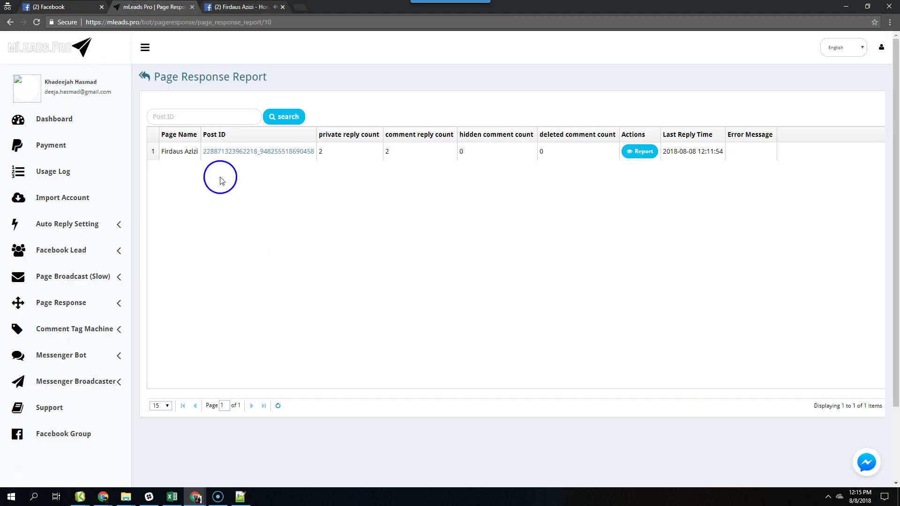
- Check the page's Response Report of five replied posts, then return to Page Response Settings
{"action": "left_click", "coordinate": [45, 303]}
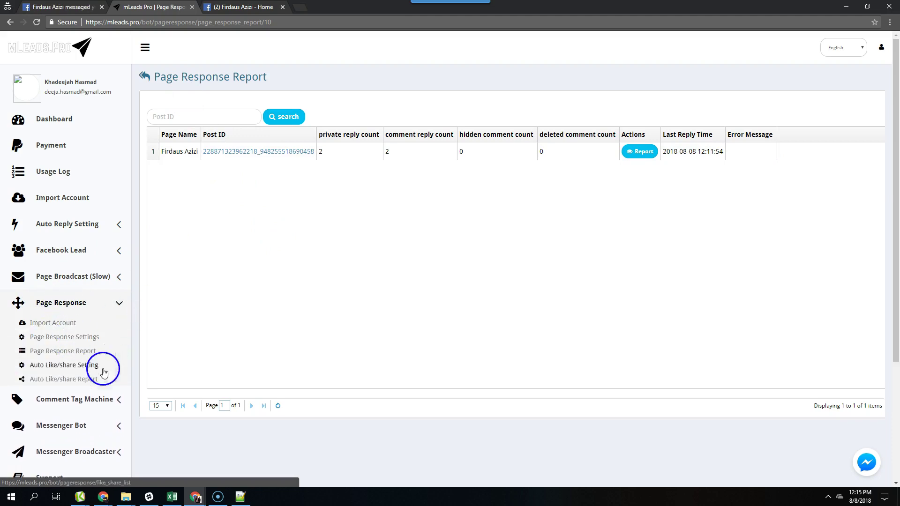
{"action": "left_click", "coordinate": [66, 337]}
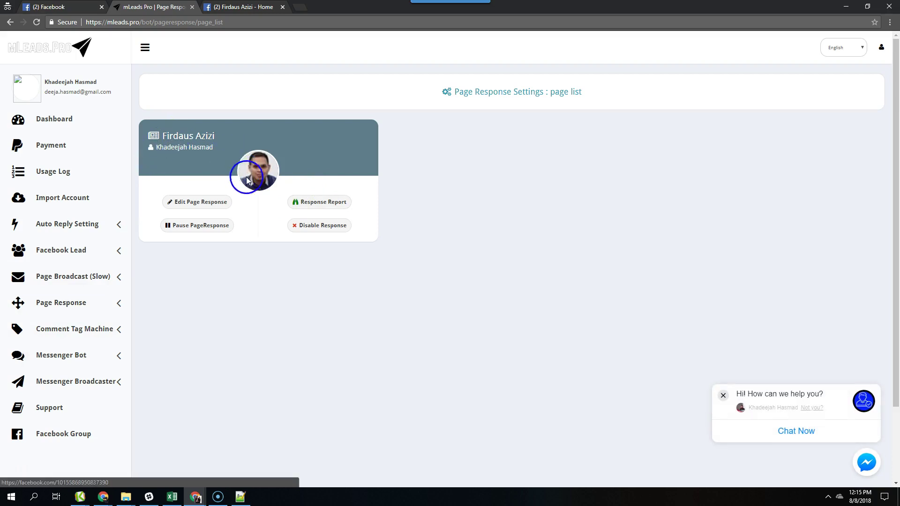
{"action": "left_click", "coordinate": [321, 207]}
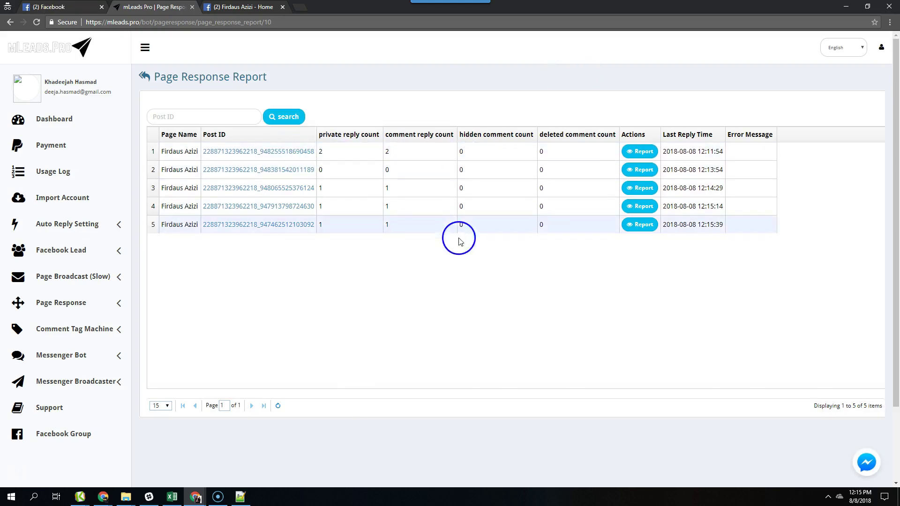
{"action": "left_click", "coordinate": [84, 305]}
{"action": "left_click", "coordinate": [67, 334]}
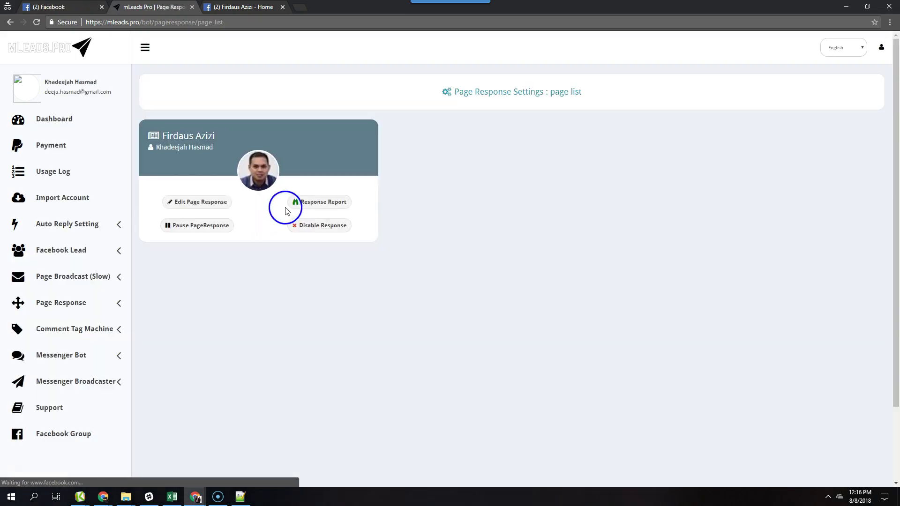
- Pause page response for the page, then disable it, confirming each with OK
{"action": "left_click", "coordinate": [202, 233]}
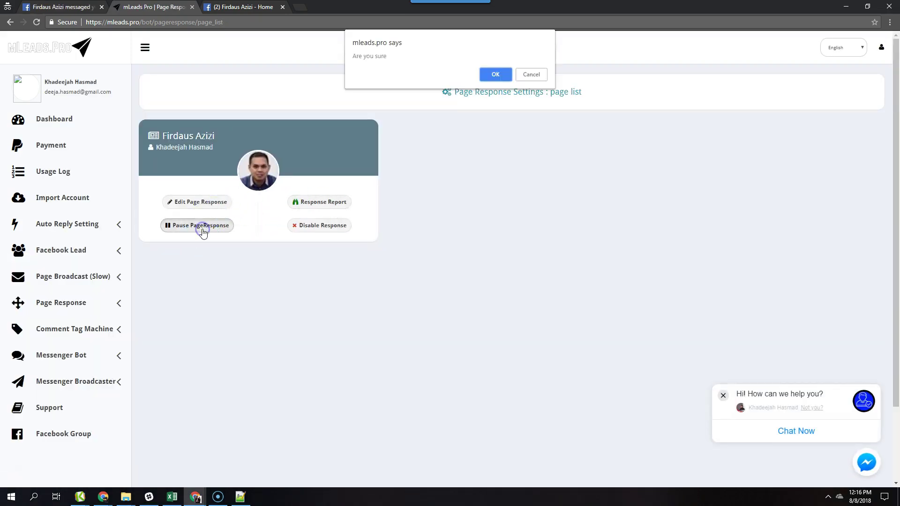
{"action": "left_click", "coordinate": [490, 76]}
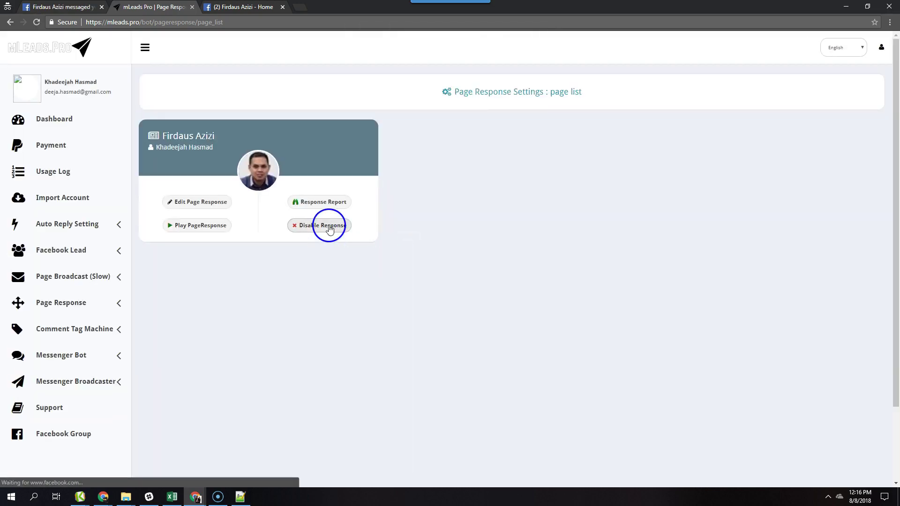
{"action": "left_click", "coordinate": [329, 227]}
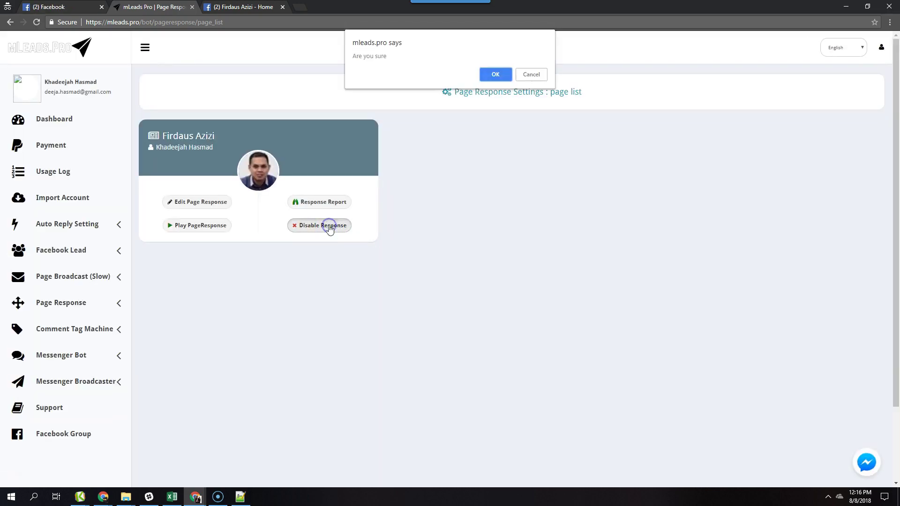
{"action": "left_click", "coordinate": [496, 77]}
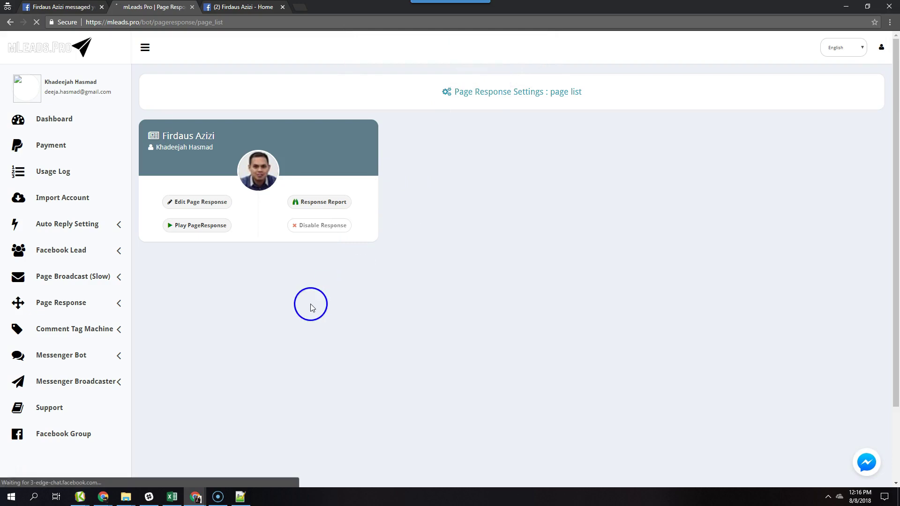